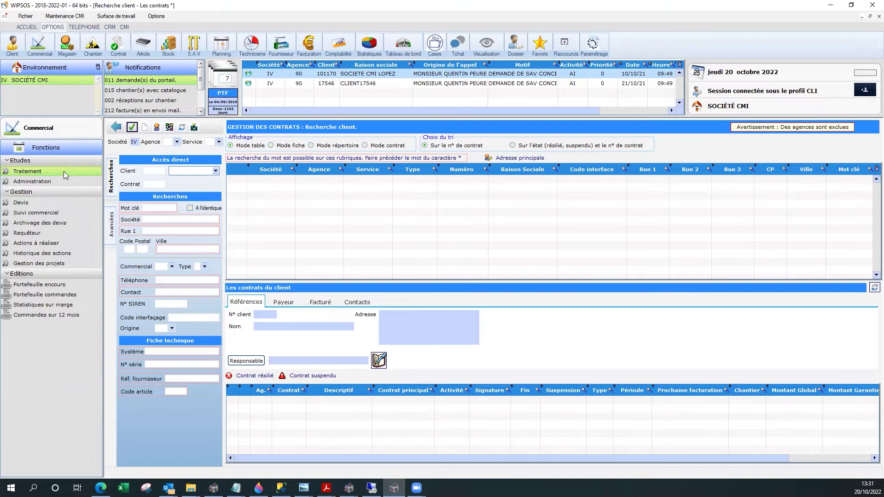
# - Open a client quote with an empty article table from the Devis function
pyautogui.click(55, 203)
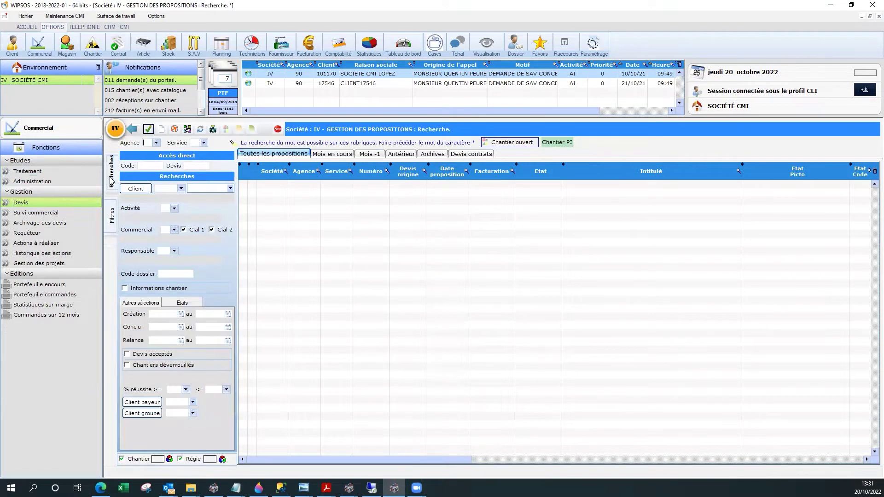
pyautogui.rightClick(143, 166)
pyautogui.click(168, 212)
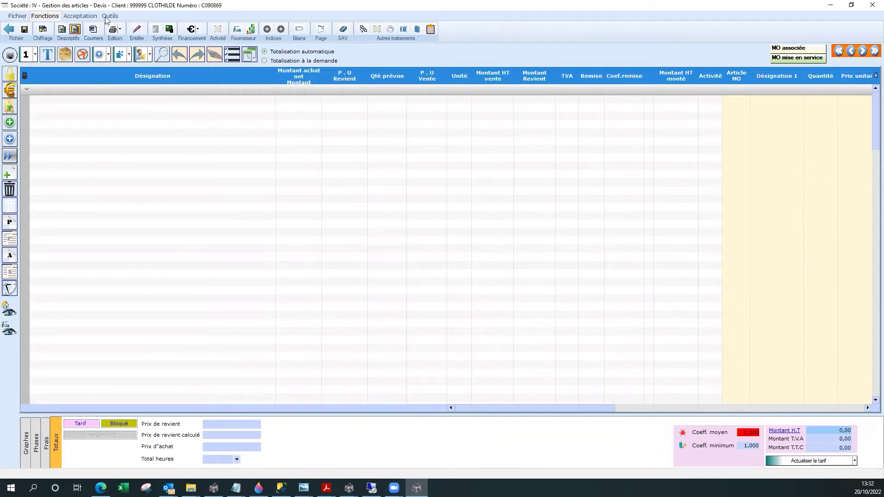
# - Choose import DPGF.xls as the XLS file to import into the quote and open it for row selection
pyautogui.click(113, 17)
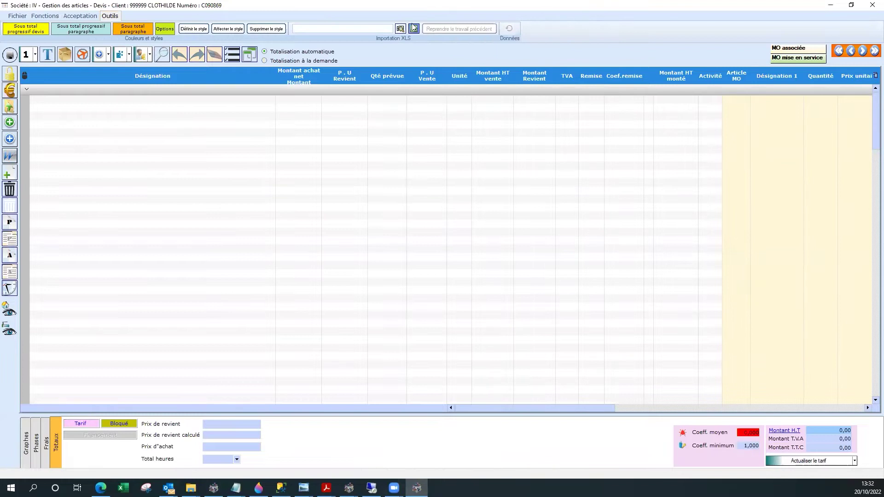
pyautogui.click(401, 29)
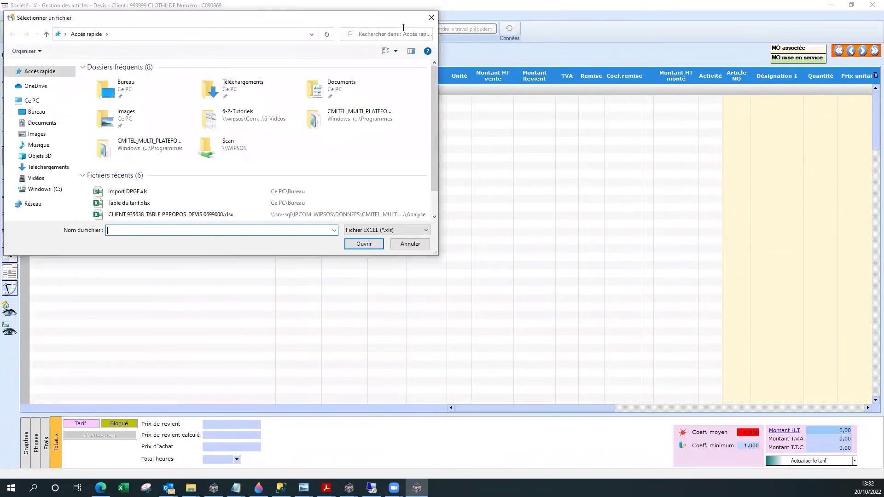
pyautogui.doubleClick(175, 192)
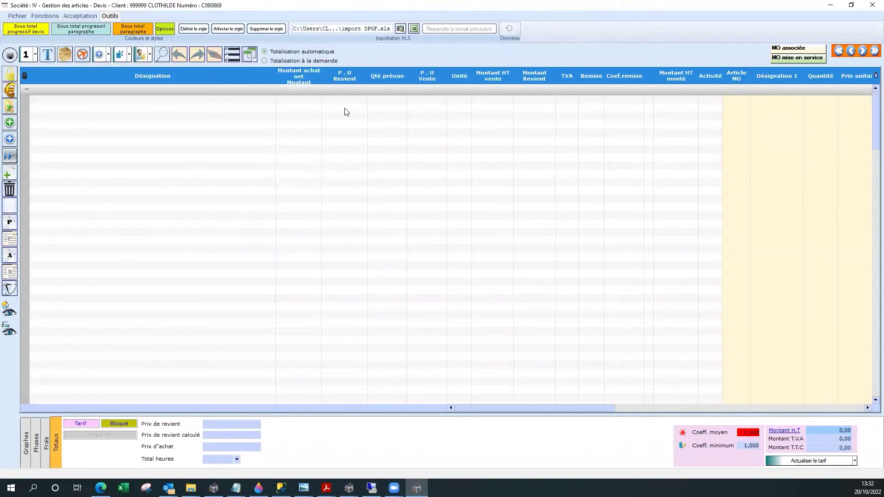
pyautogui.click(416, 29)
pyautogui.click(420, 250)
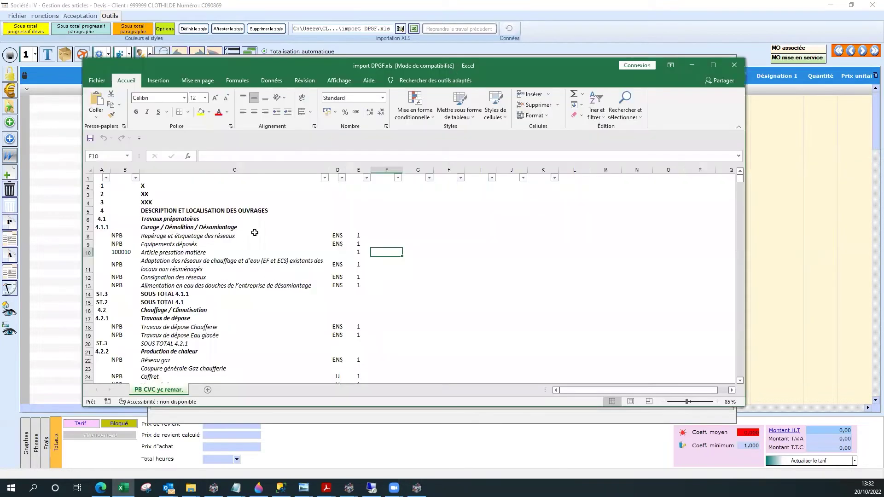
# - Copy the range A2:E382 from import DPGF.xls and return to the quote's XLS import window
pyautogui.moveTo(102, 188); pyautogui.dragTo(369, 277)
pyautogui.rightClick(174, 217)
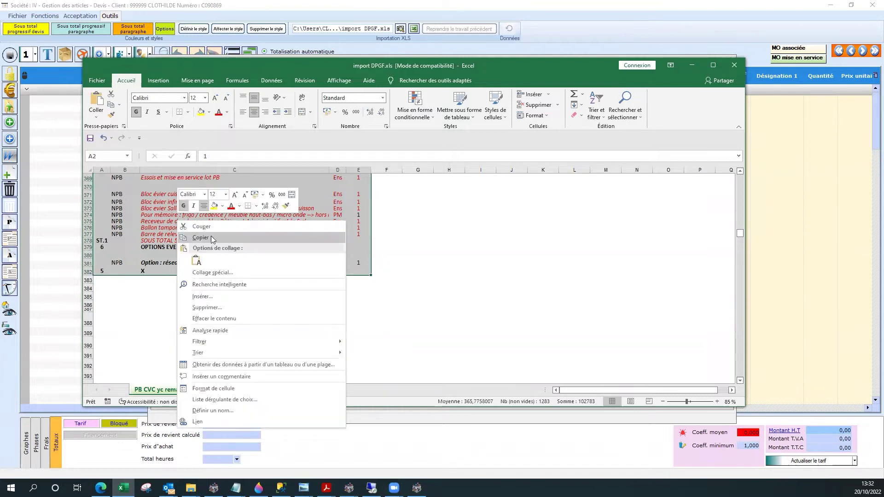
pyautogui.click(210, 240)
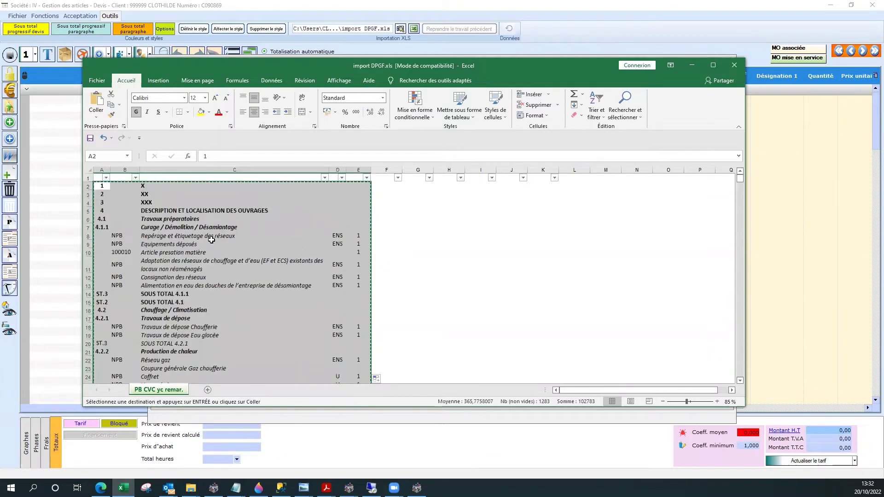
pyautogui.click(691, 67)
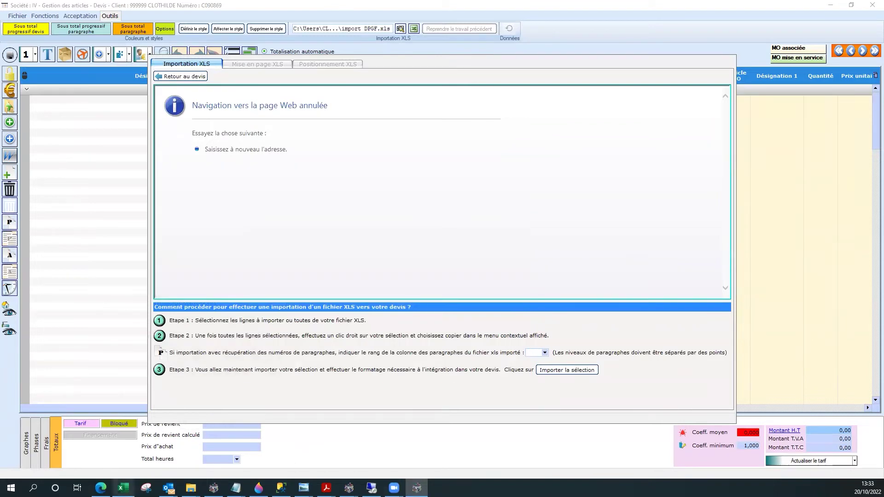
# - Set the paragraph column rank to 1 and import the copied Excel selection
pyautogui.click(123, 488)
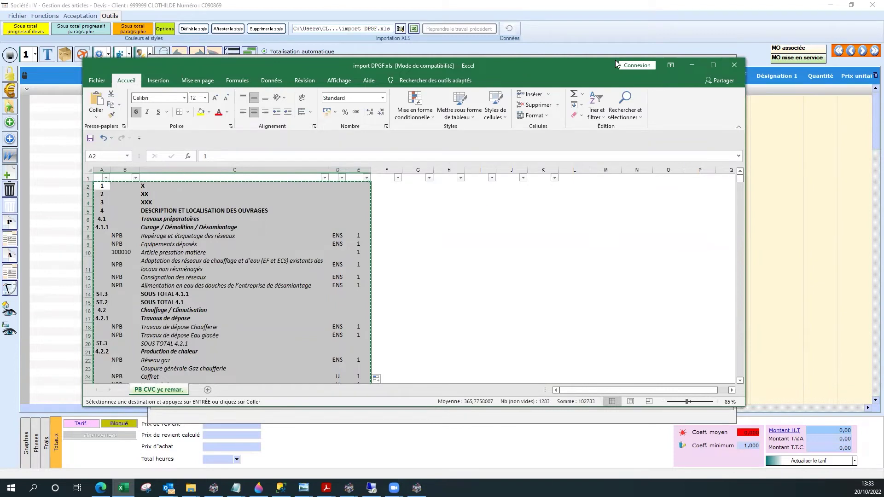
pyautogui.click(692, 65)
pyautogui.click(545, 353)
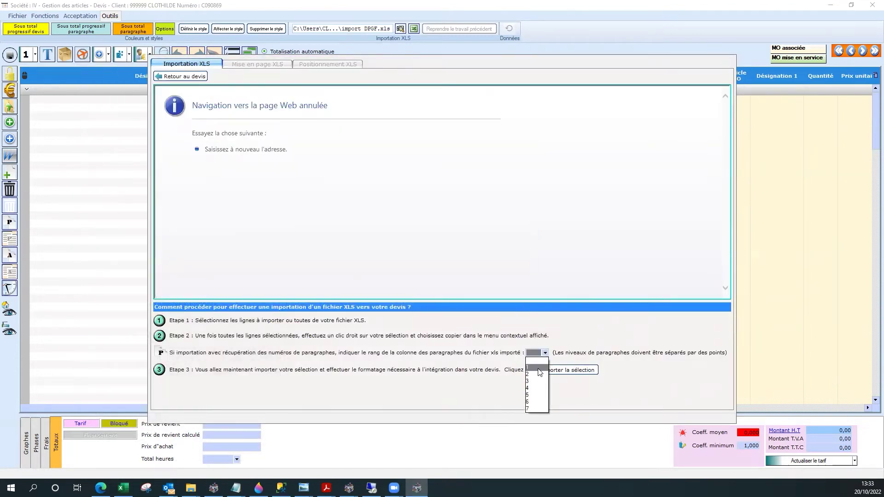
pyautogui.click(539, 368)
pyautogui.click(565, 371)
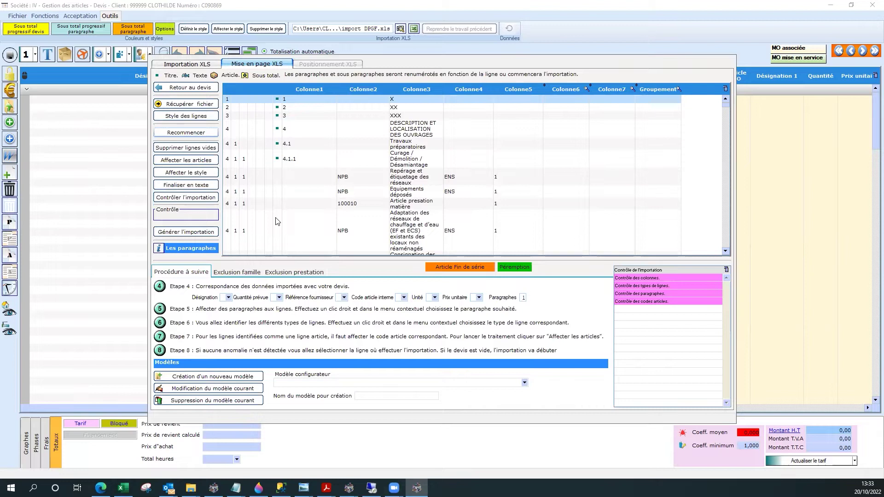
# - Map Désignation to column 3, Quantité prévue to 5, Code article interne to 2 and Unité to 4, and assign the articles
pyautogui.click(202, 161)
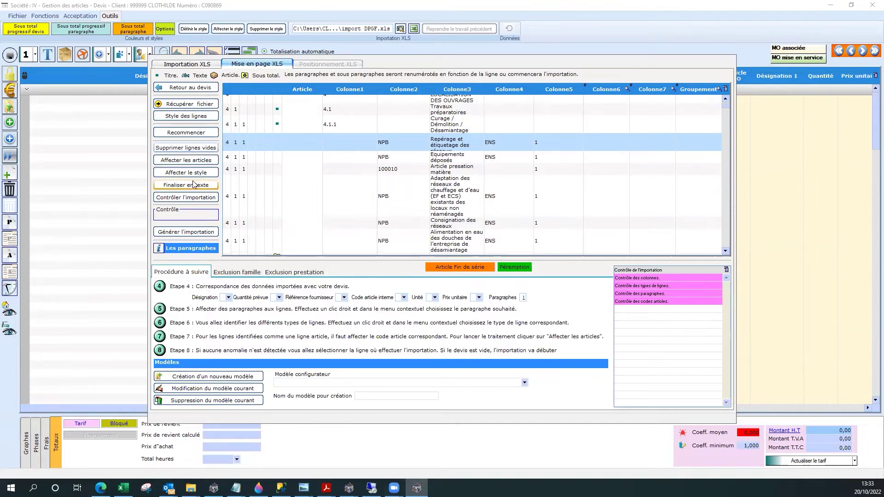
pyautogui.click(227, 298)
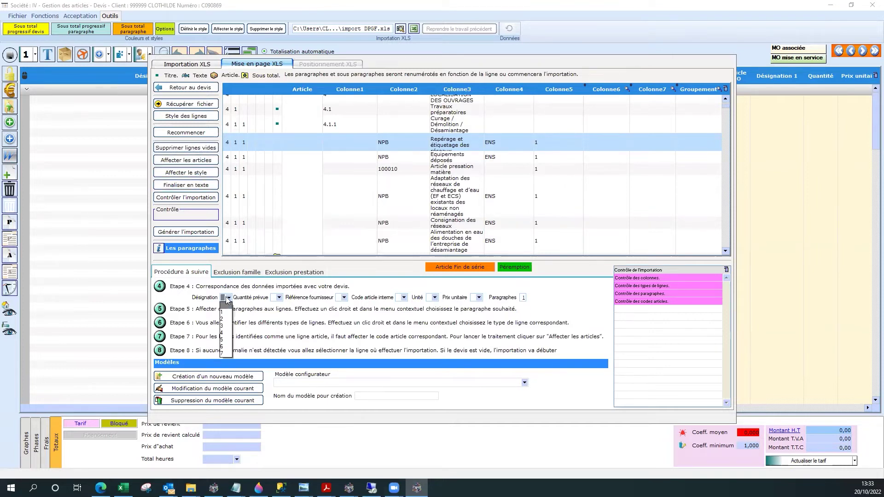
pyautogui.click(227, 327)
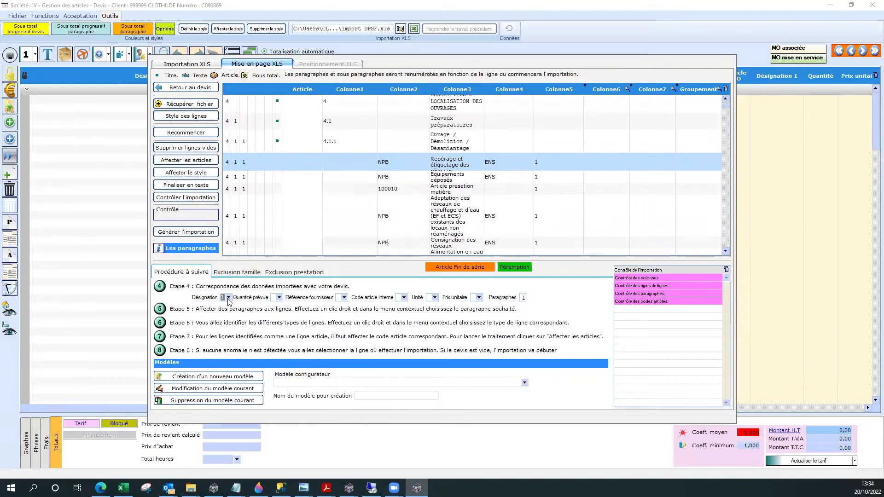
pyautogui.click(279, 298)
pyautogui.click(279, 340)
pyautogui.click(404, 297)
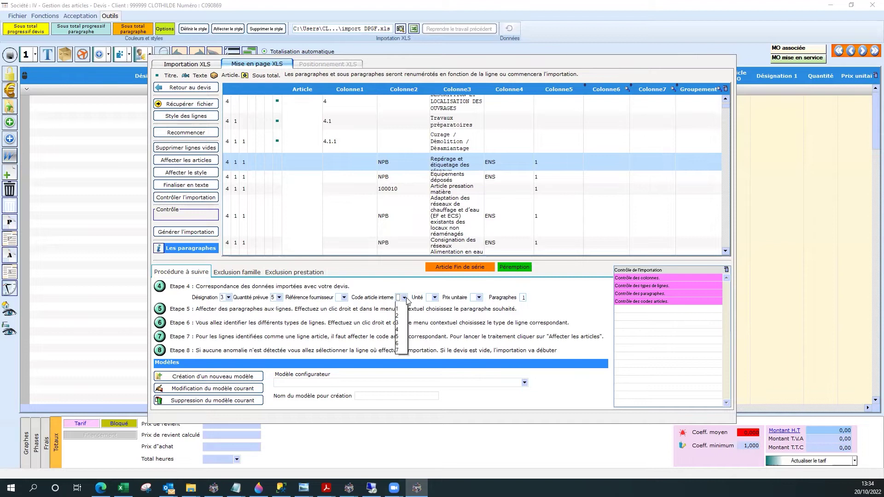
pyautogui.click(399, 319)
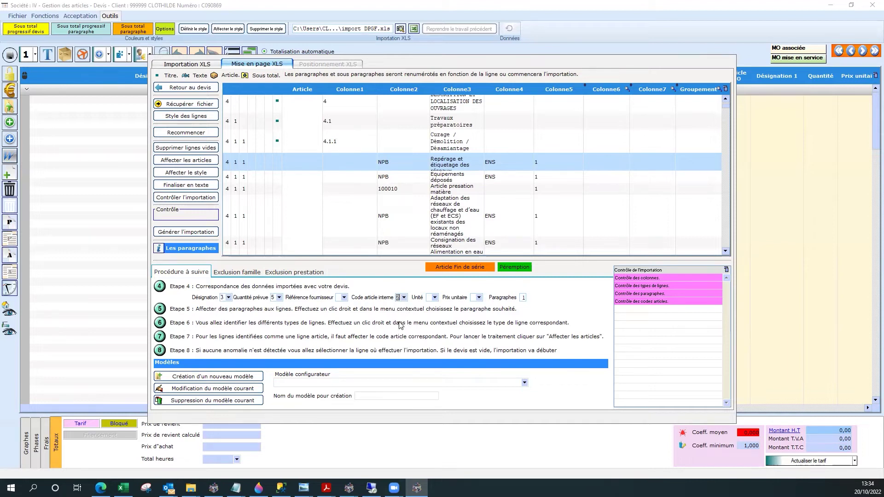
pyautogui.click(434, 297)
pyautogui.click(434, 339)
pyautogui.click(189, 162)
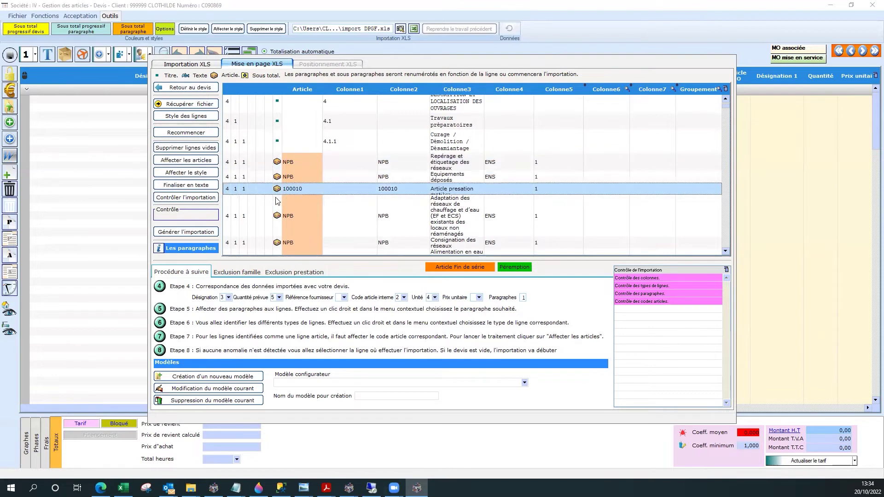
# - Review the article, title, text and subtotal line types assigned throughout the imported rows
pyautogui.scroll(-6, 281, 202)
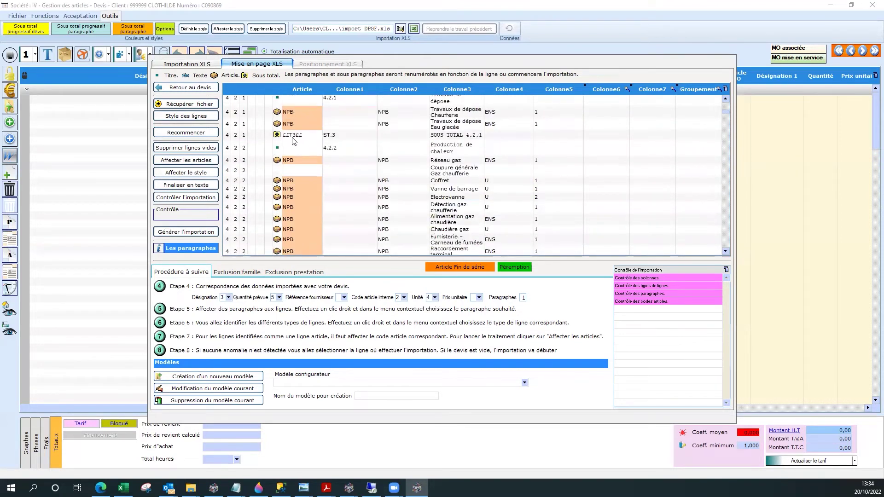
pyautogui.click(273, 137)
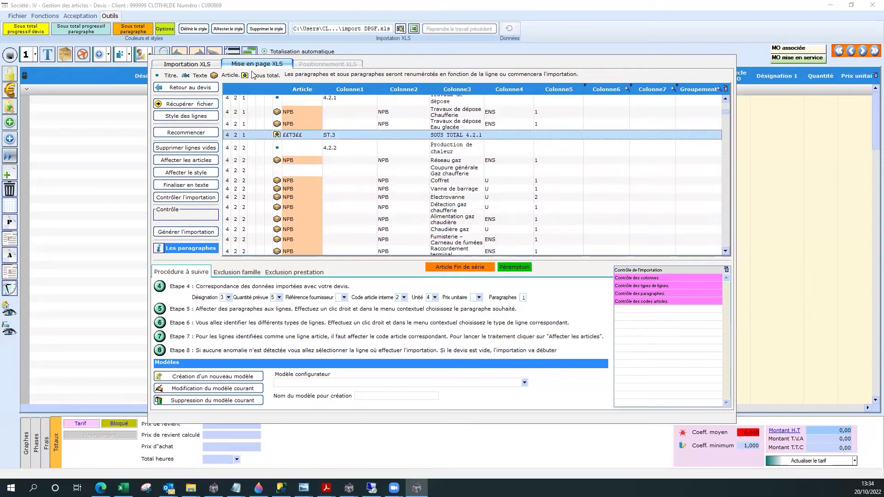
pyautogui.click(275, 151)
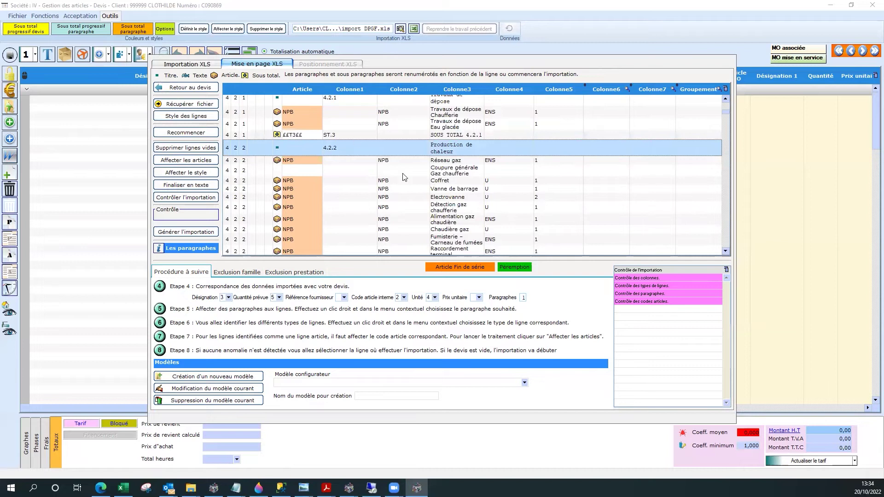
pyautogui.scroll(-5, 403, 177)
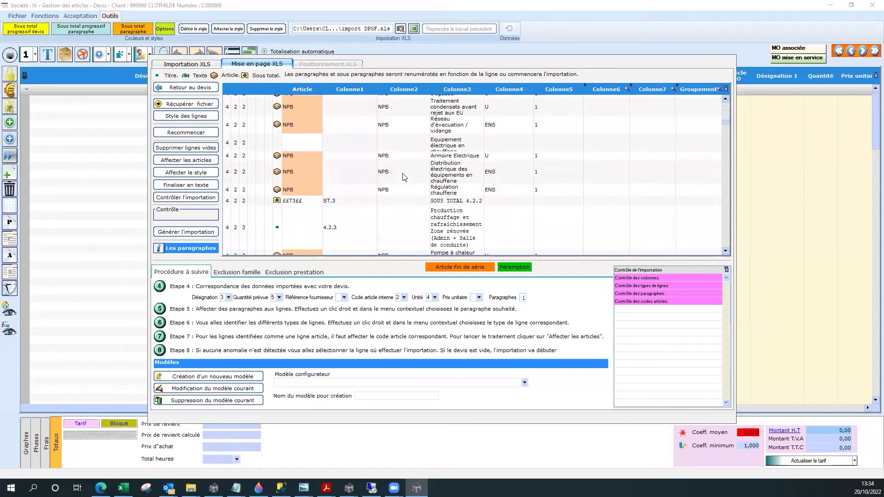
pyautogui.scroll(-10, 404, 177)
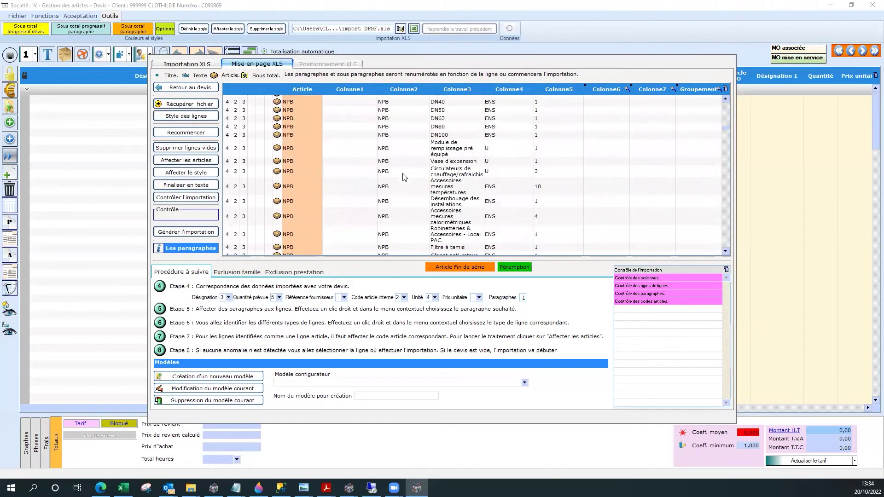
pyautogui.scroll(-10, 404, 178)
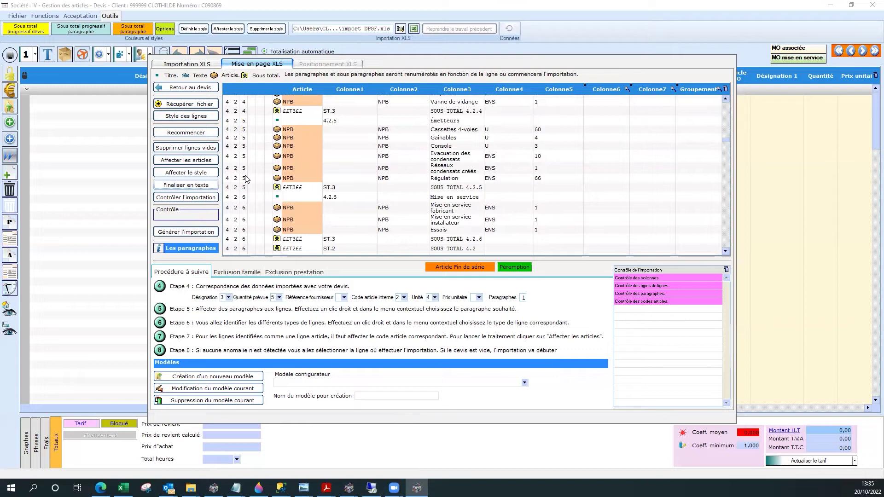
pyautogui.scroll(5, 363, 194)
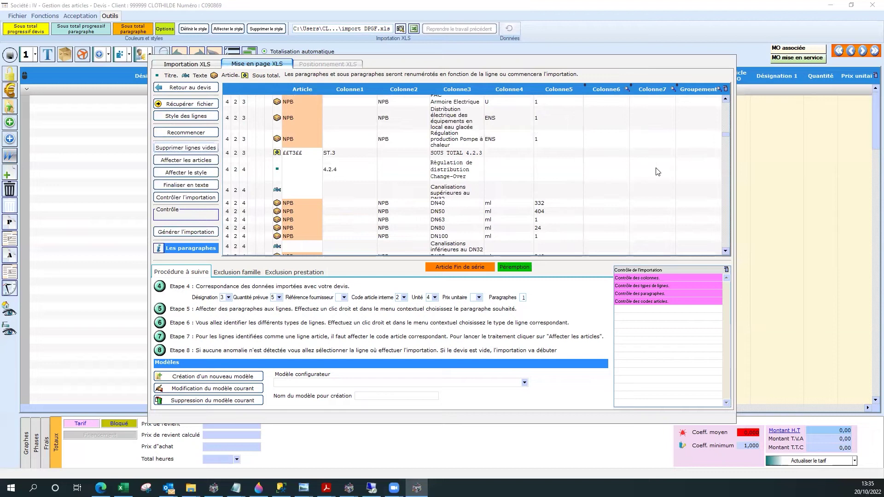
# - Check and generate the import into the quote, and expand the components of the "Repérage et étiquetage des réseaux" line
pyautogui.click(197, 199)
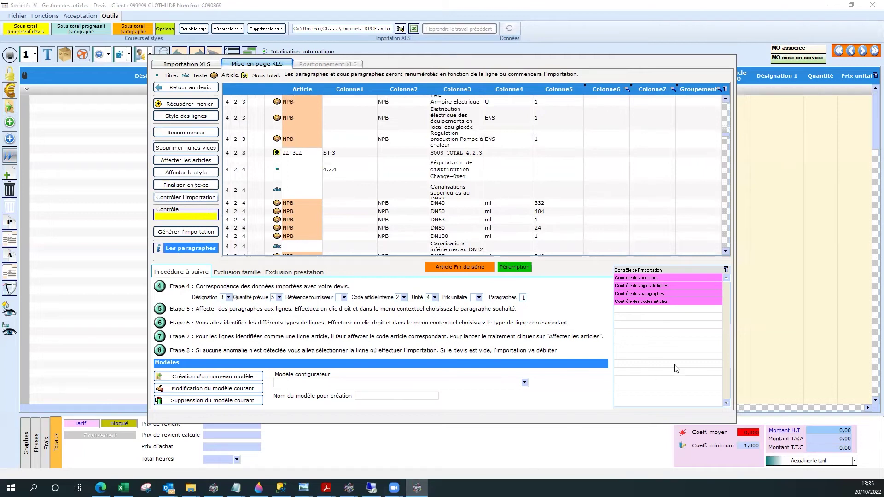
pyautogui.click(163, 232)
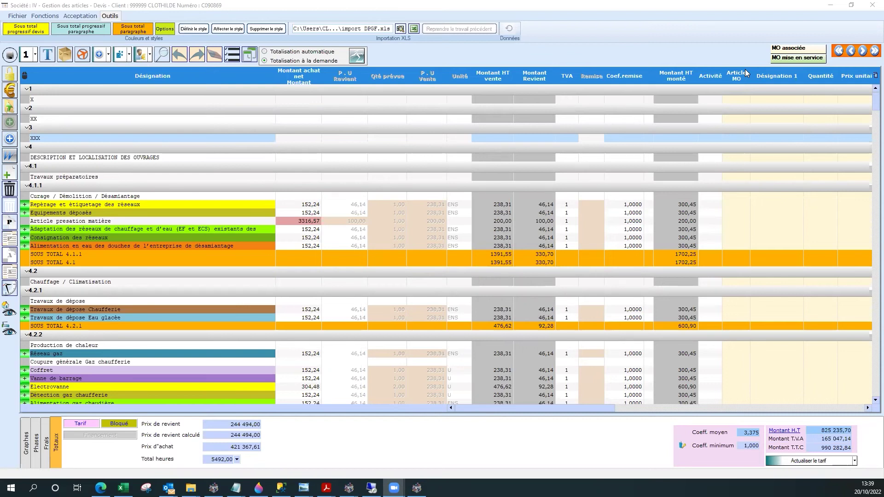
pyautogui.click(25, 205)
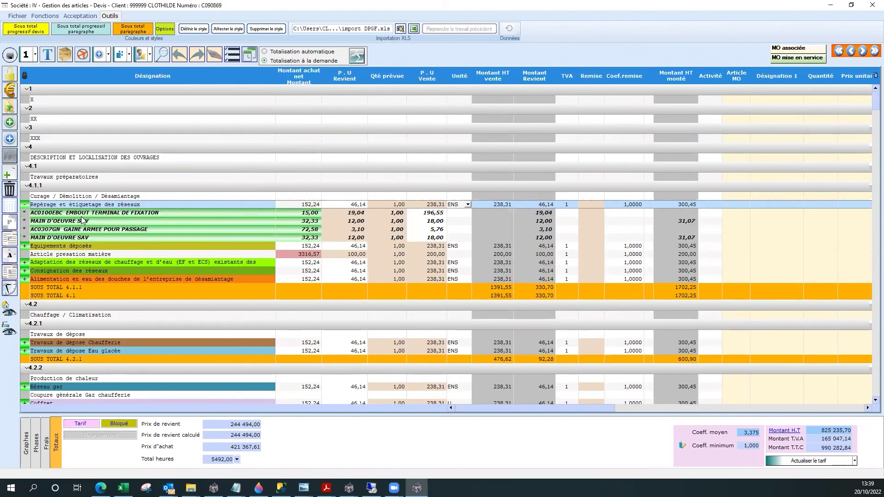